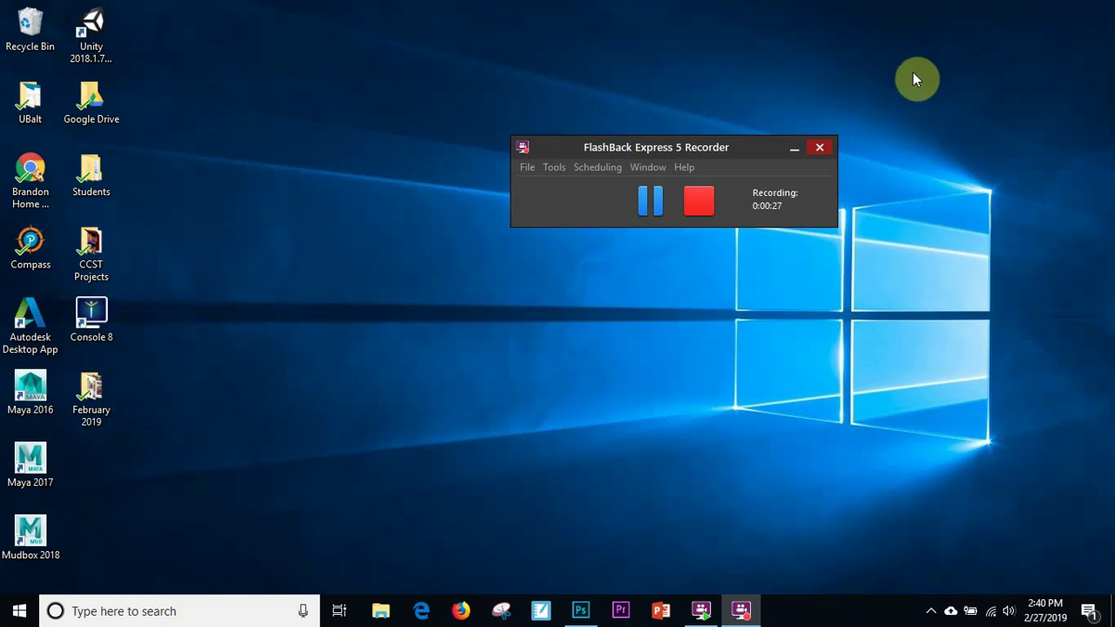
# - Open Chrome and search Google Images for "podracer.ics"
pyautogui.doubleClick(30, 174)
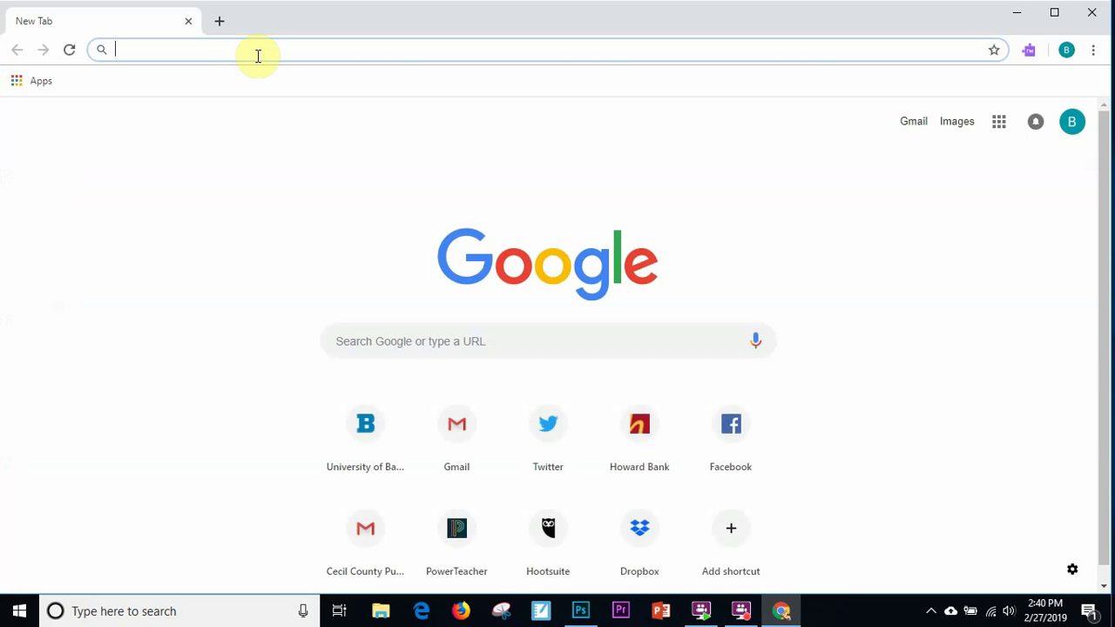
pyautogui.click(945, 127)
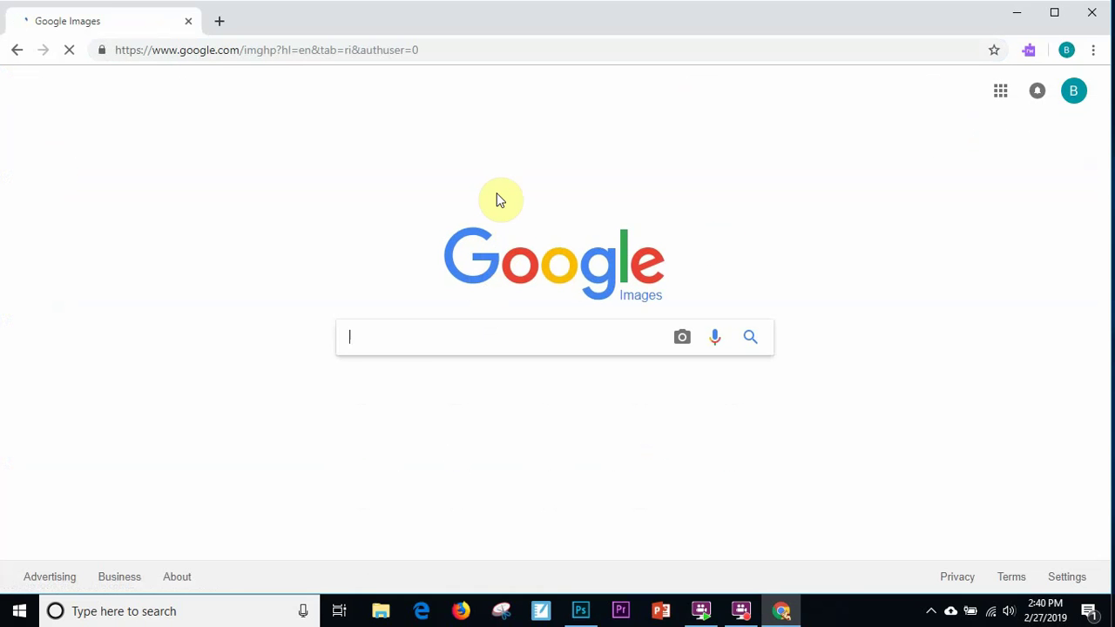
pyautogui.write('podrace')
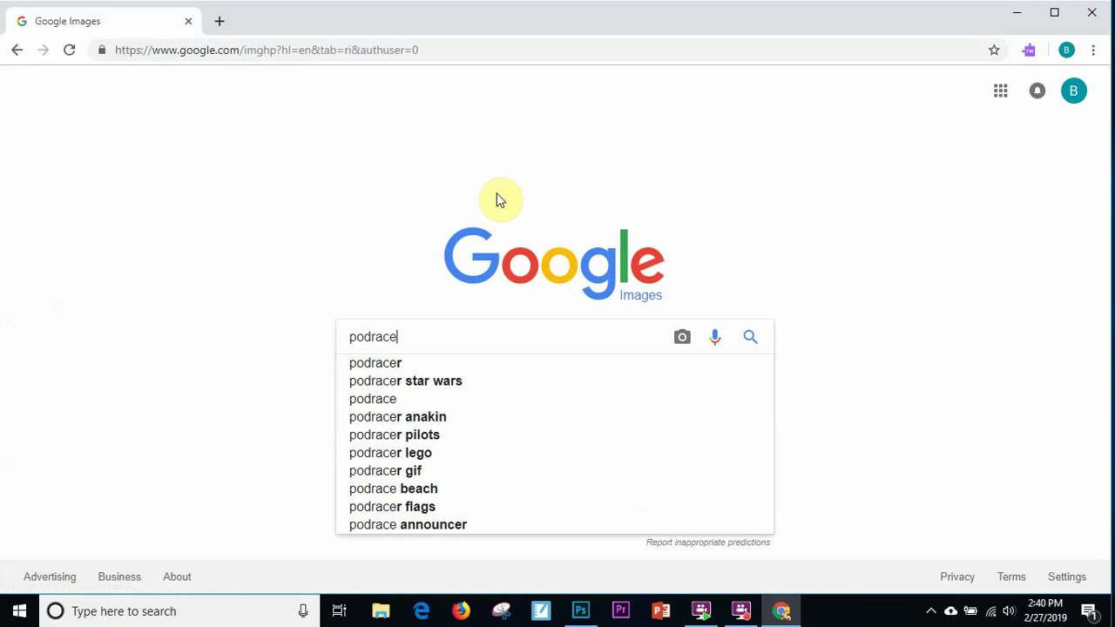
pyautogui.write('r.ics')
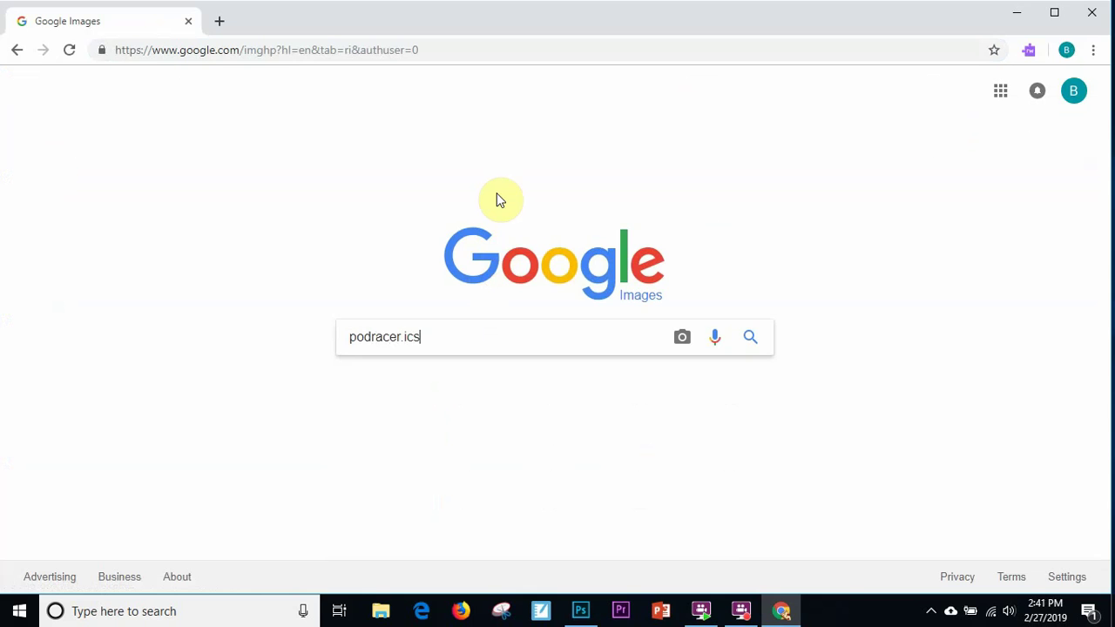
pyautogui.press('Return')
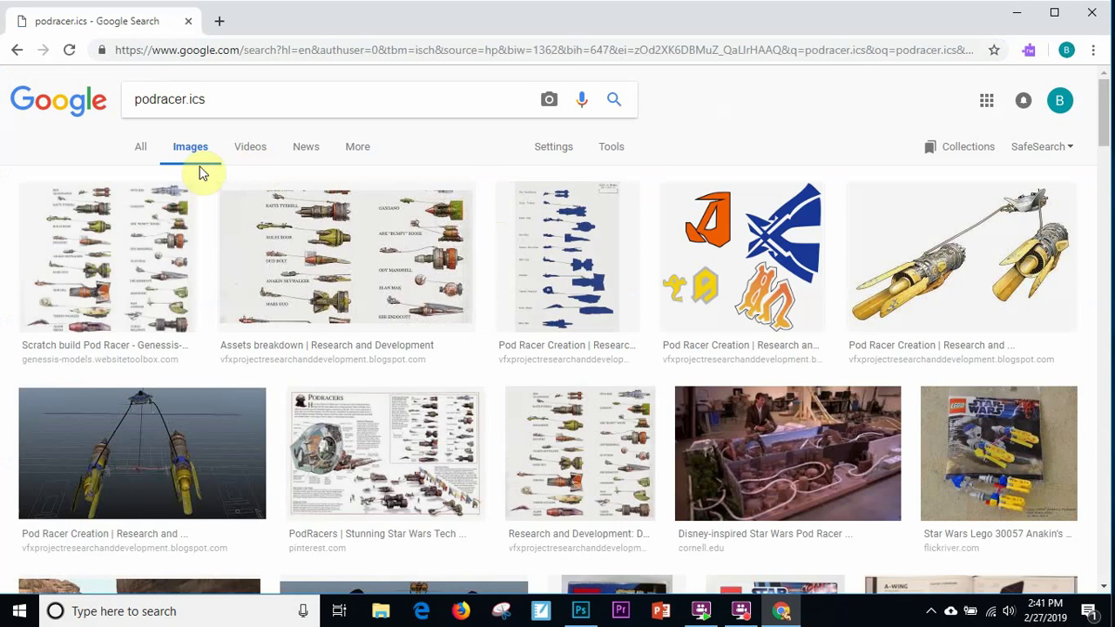
# - Open the source page of the "Scratch build Pod Racer" image result and find the podracer chart in the post
pyautogui.click(152, 253)
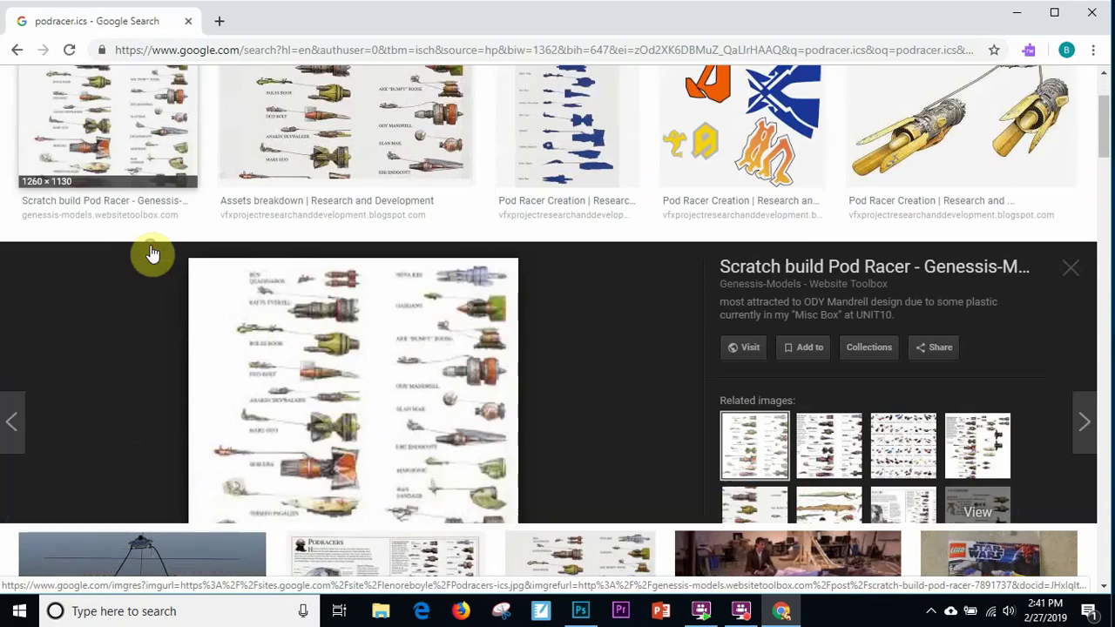
pyautogui.click(350, 339)
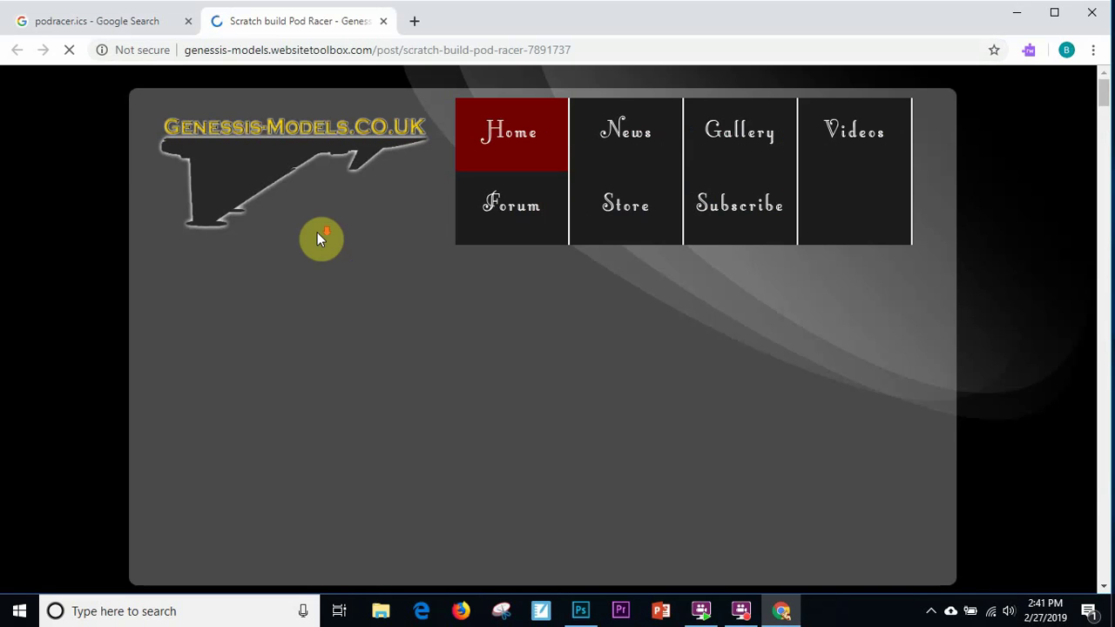
pyautogui.scroll(-3, 317, 233)
pyautogui.scroll(-3, 317, 232)
pyautogui.scroll(-5, 317, 231)
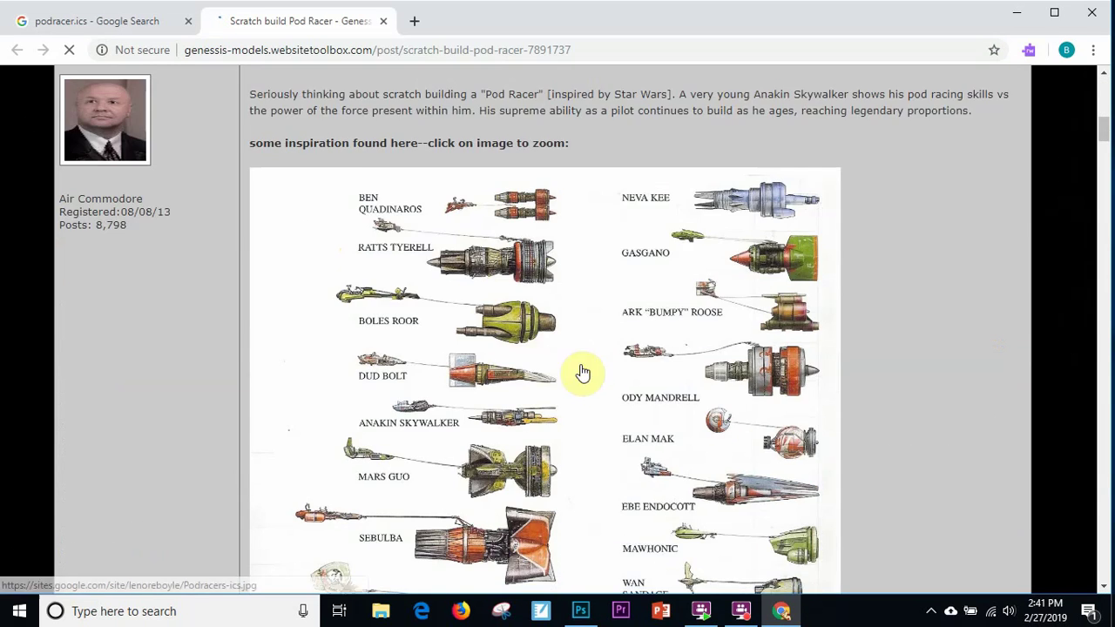
pyautogui.scroll(-1, 531, 357)
# - Save the podracer chart image to the Desktop as the JPEG Podracers-ics and close the browser
pyautogui.rightClick(538, 279)
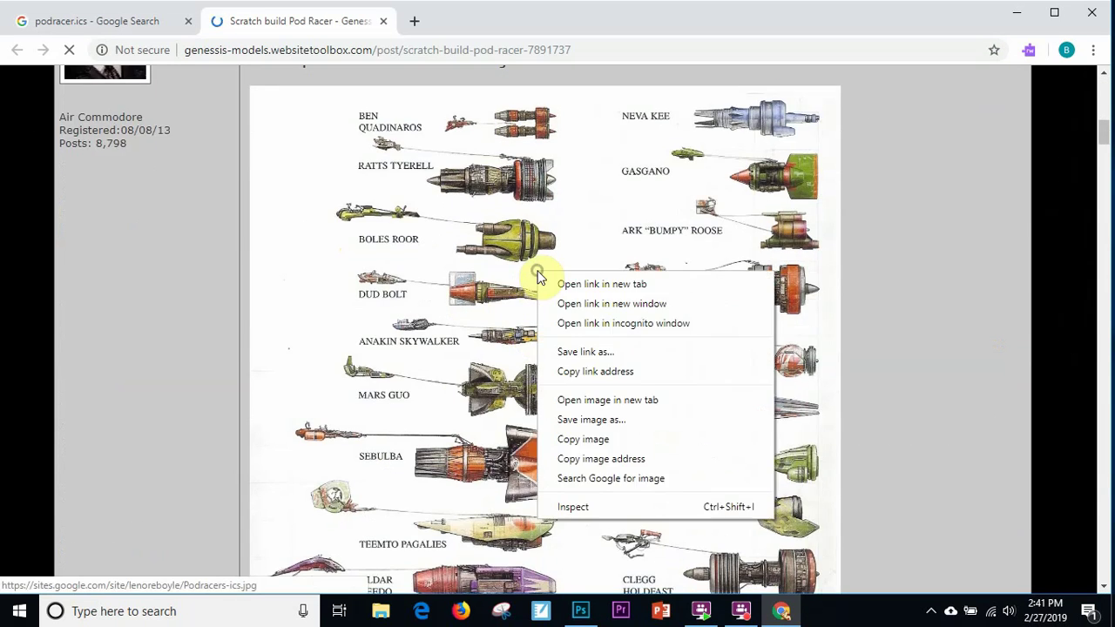
pyautogui.click(582, 420)
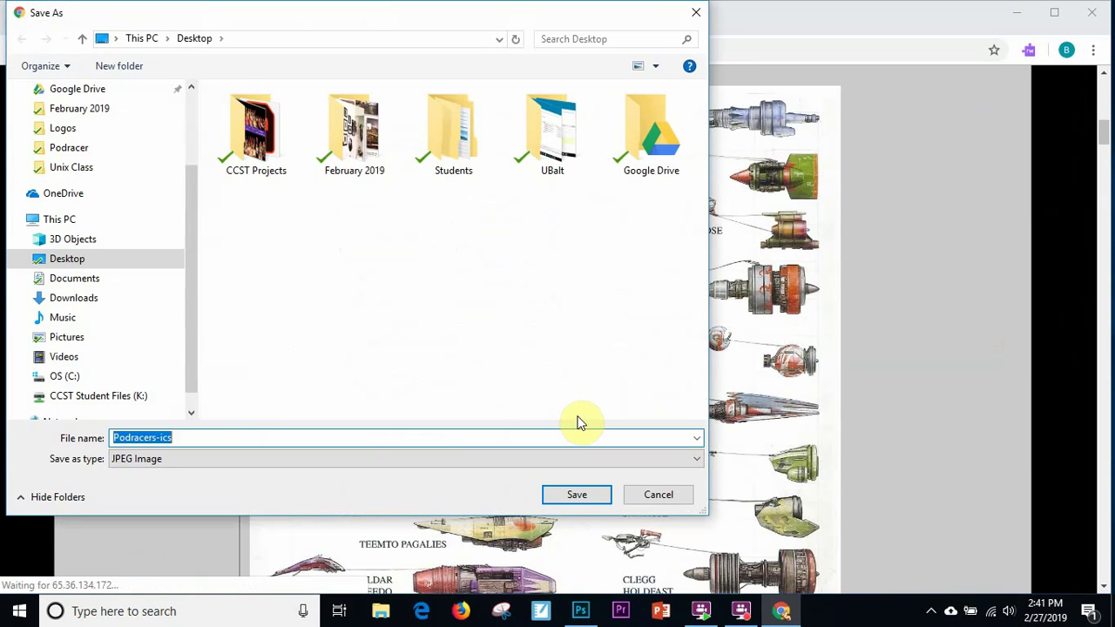
pyautogui.press('Return')
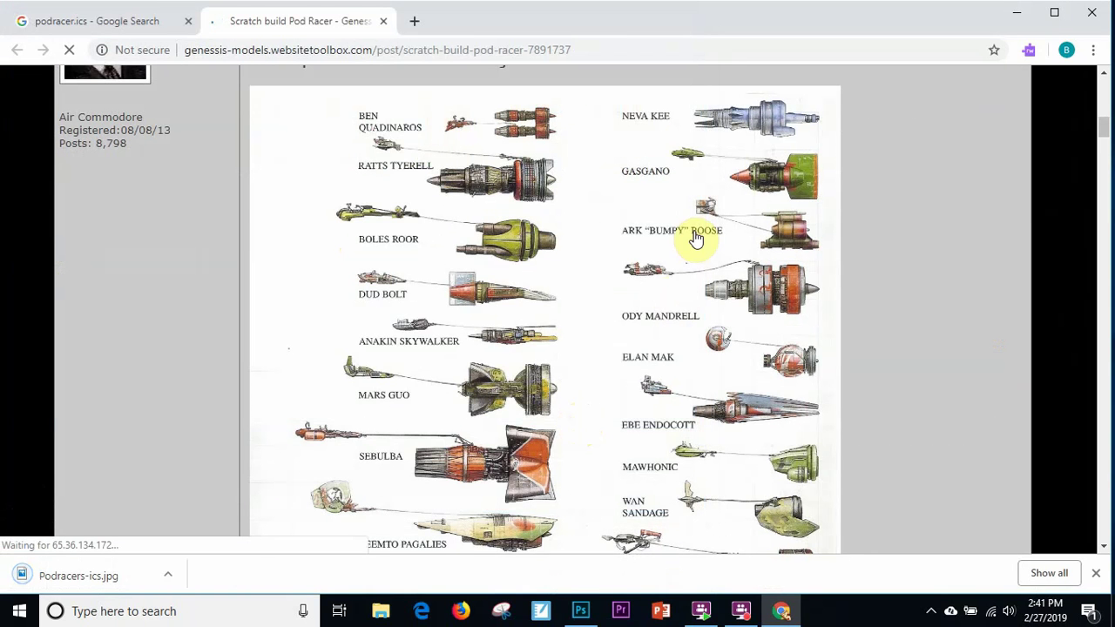
pyautogui.click(1095, 21)
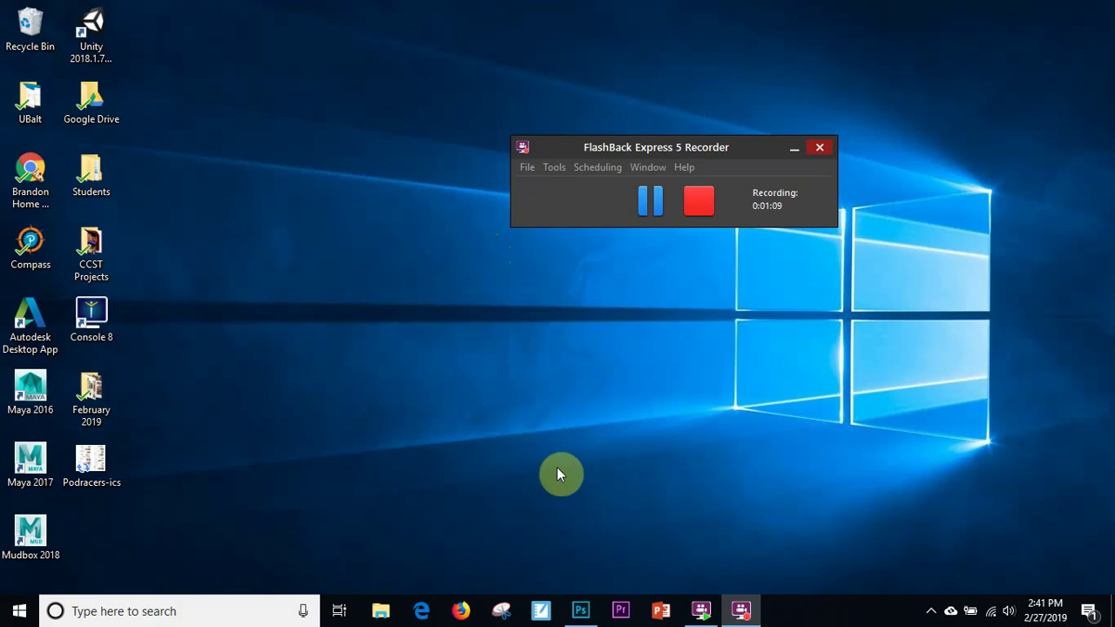
# - Switch to Photoshop and open the Podracers-ics.jpg image
pyautogui.click(575, 613)
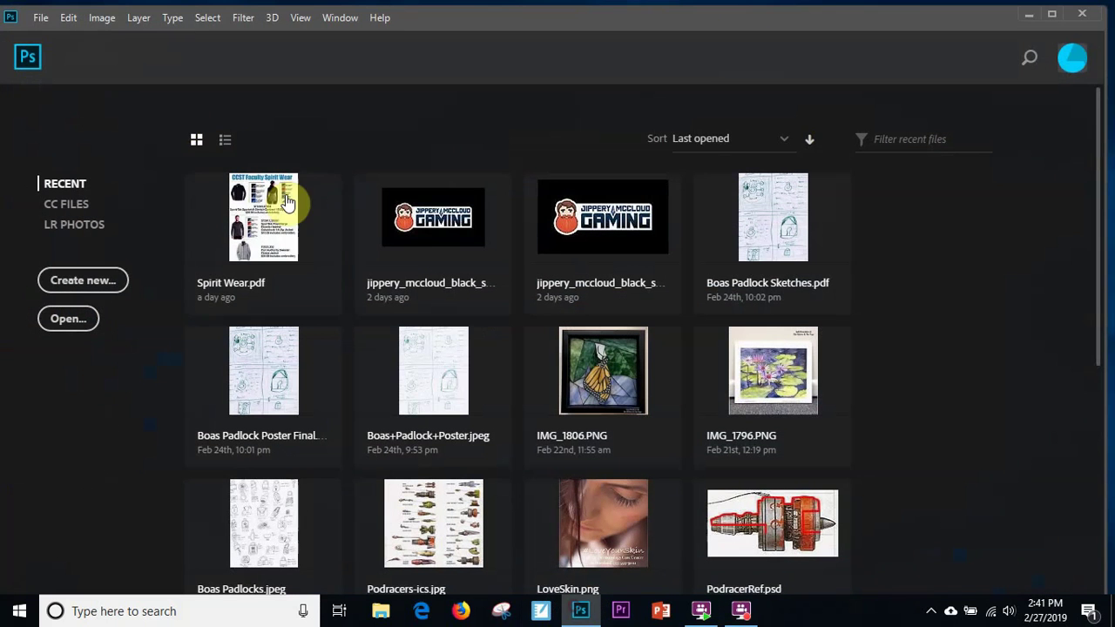
pyautogui.click(42, 18)
pyautogui.click(55, 49)
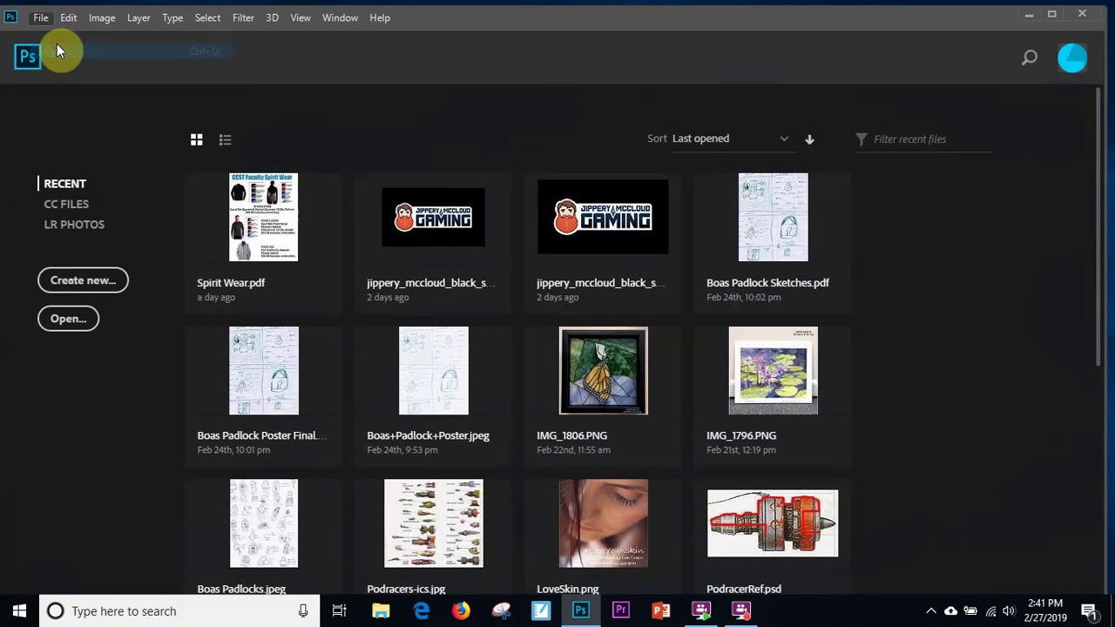
pyautogui.doubleClick(509, 231)
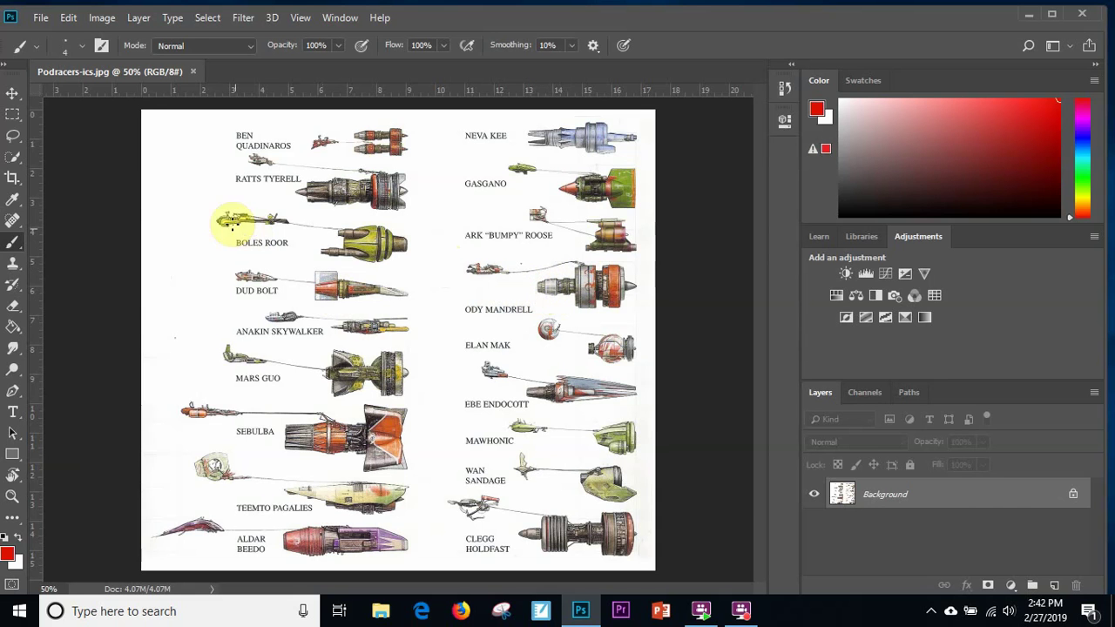
# - Crop the chart tightly around the Ody Mandrell podracer's engine
pyautogui.click(14, 179)
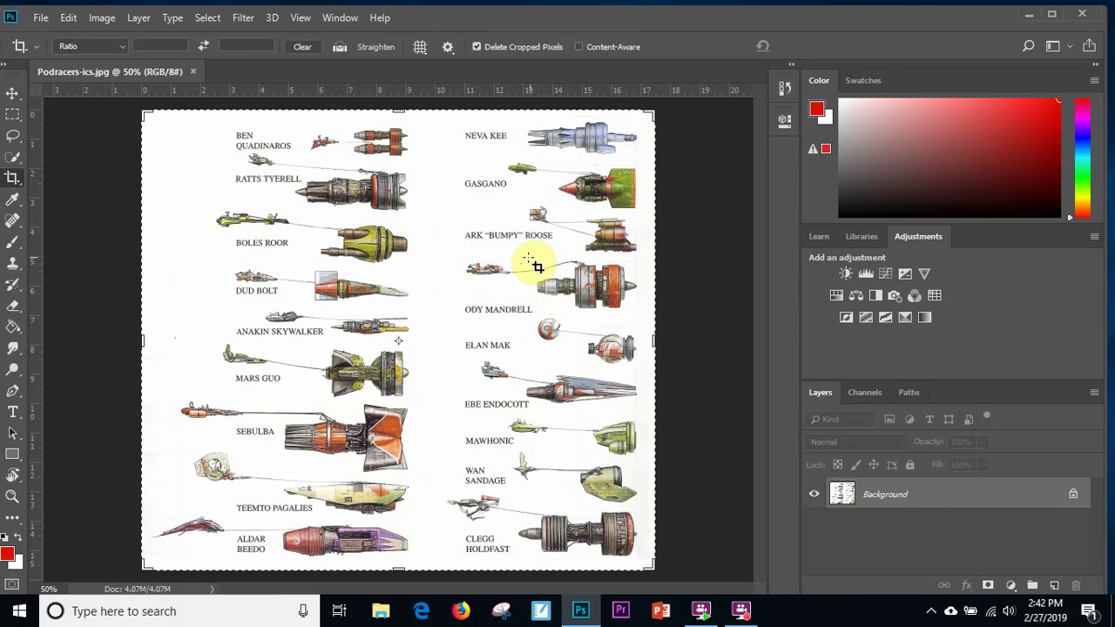
pyautogui.moveTo(528, 258); pyautogui.dragTo(643, 319)
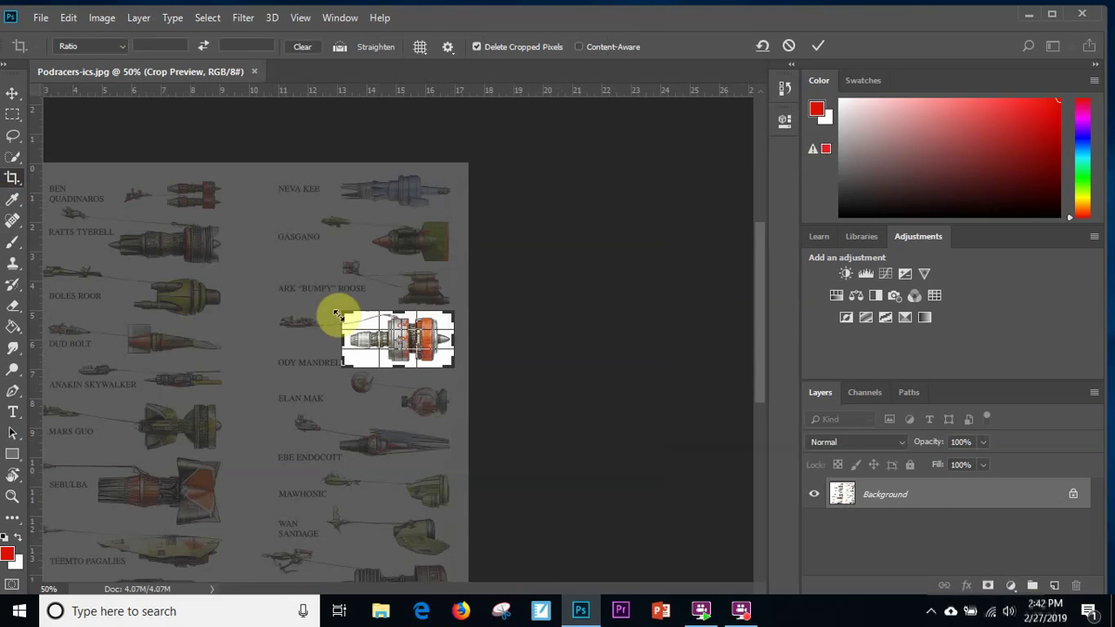
pyautogui.moveTo(336, 331); pyautogui.dragTo(345, 332)
pyautogui.hotkey('ctrl', 'r')
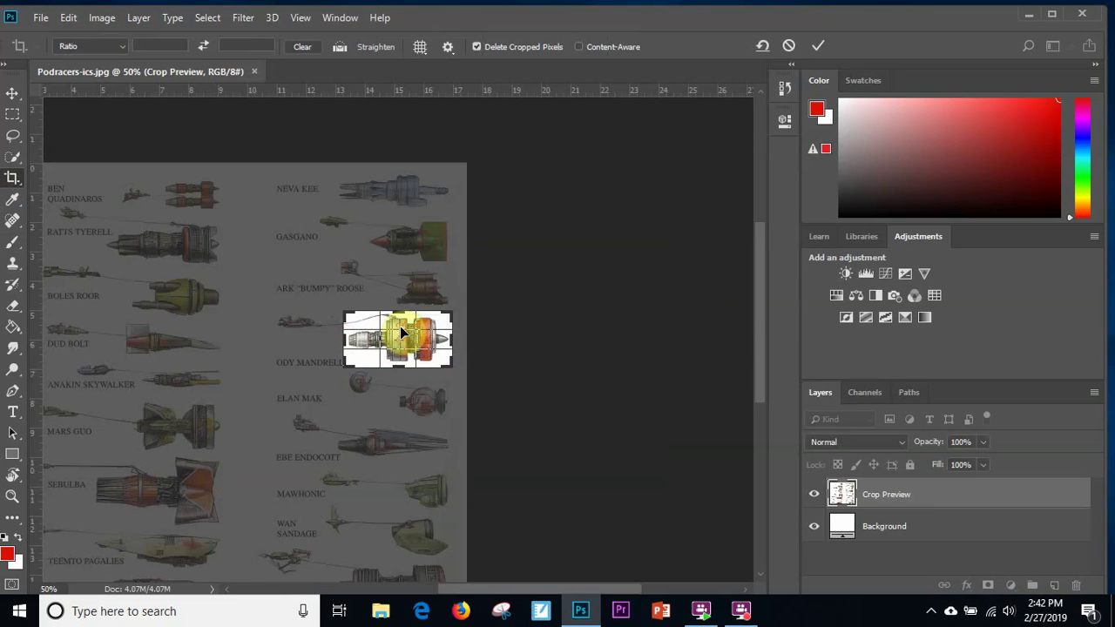
pyautogui.press('Return')
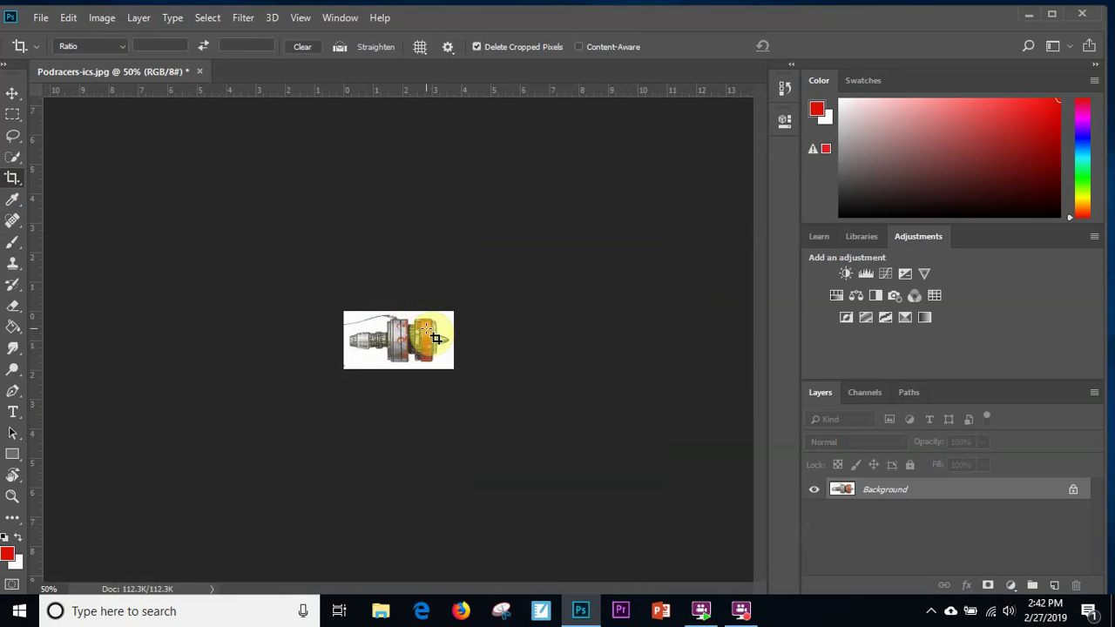
pyautogui.hotkey('ctrl', '0')
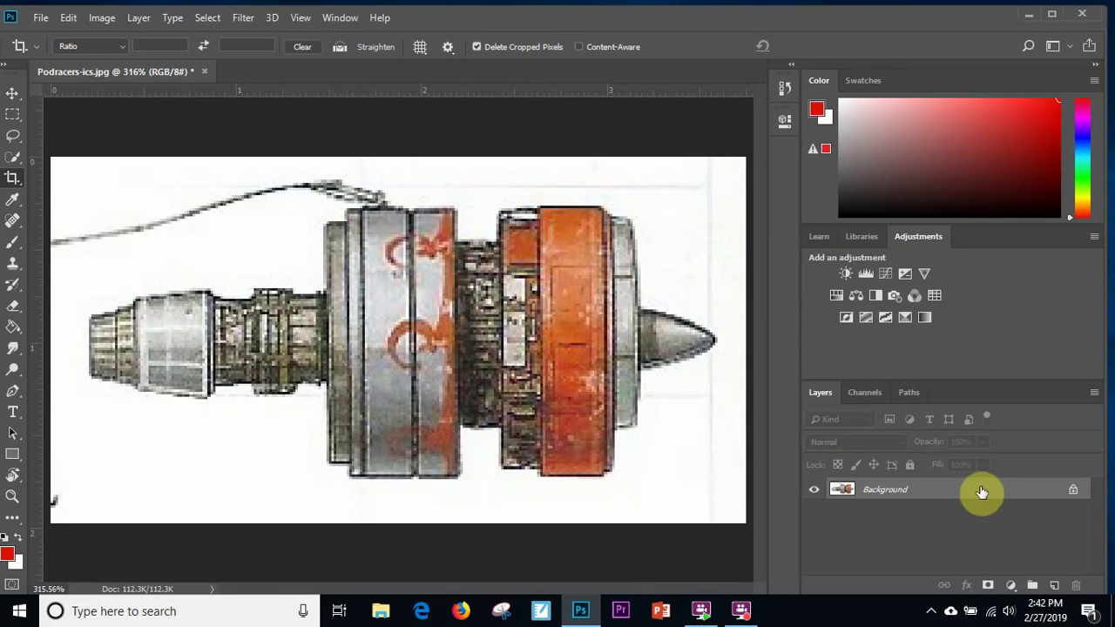
# - Add a new layer above the background and rename it Trace
pyautogui.click(1055, 589)
pyautogui.doubleClick(876, 488)
pyautogui.write('T')
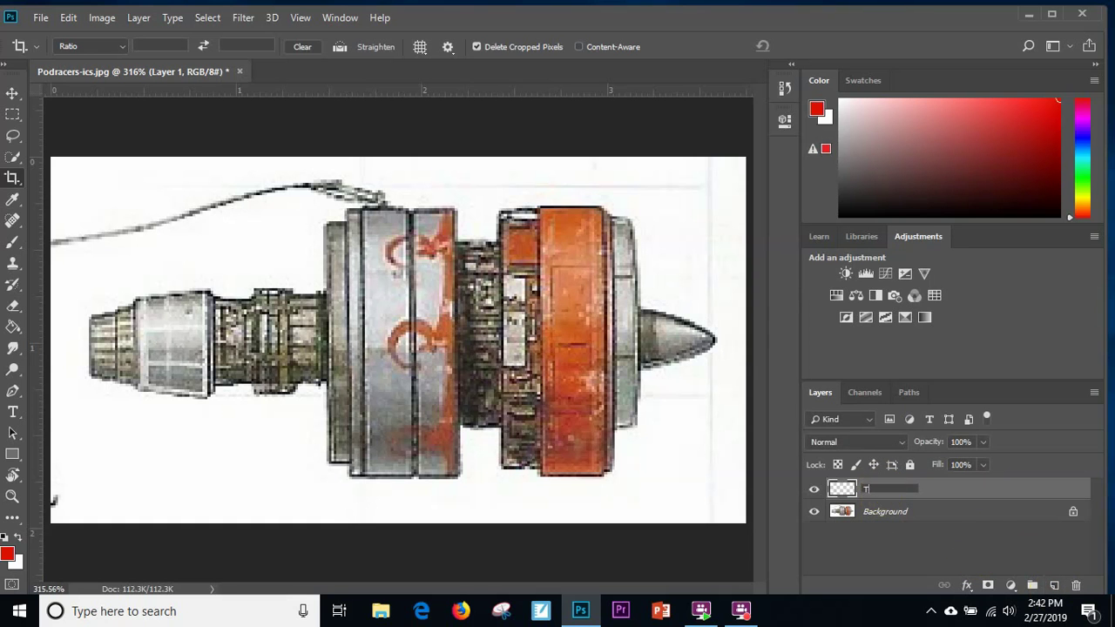
pyautogui.write('race')
pyautogui.press('Return')
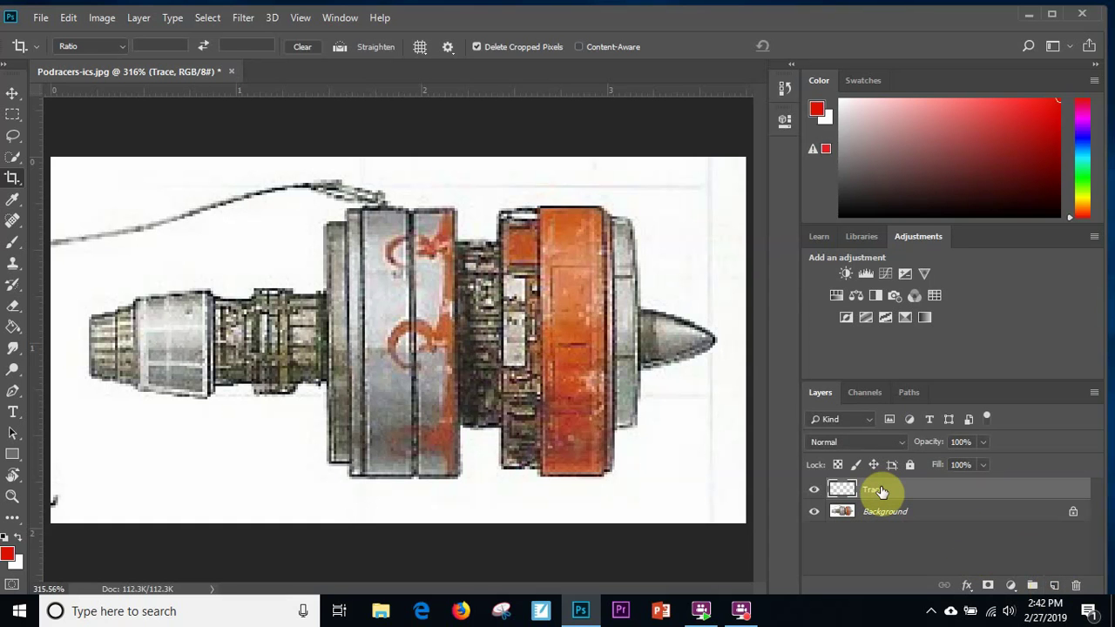
# - Trace the engine's upper profile in red on the Trace layer with the Brush, adding inner centre lines and a rear recess around the cone
pyautogui.click(14, 244)
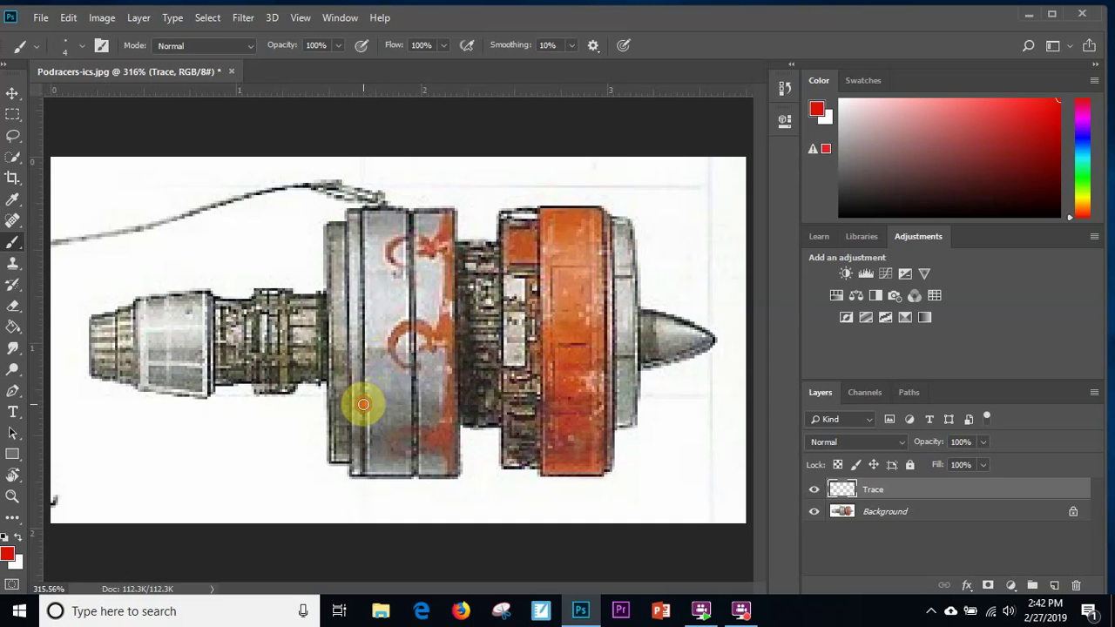
pyautogui.click(362, 403)
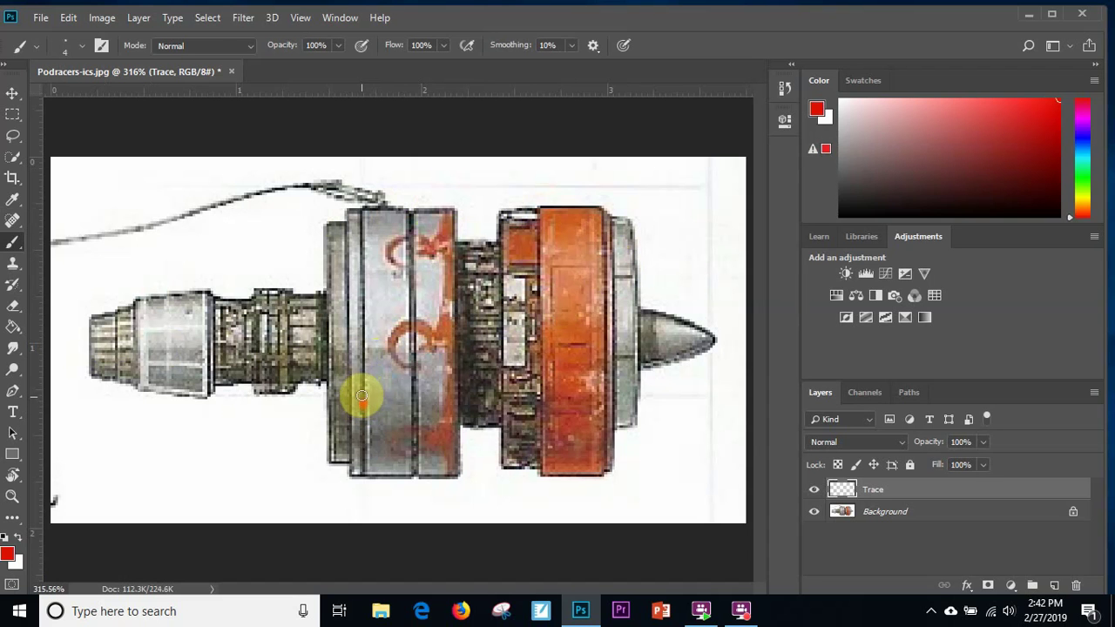
pyautogui.keyDown('shift'); pyautogui.click(363, 343); pyautogui.keyUp('shift')
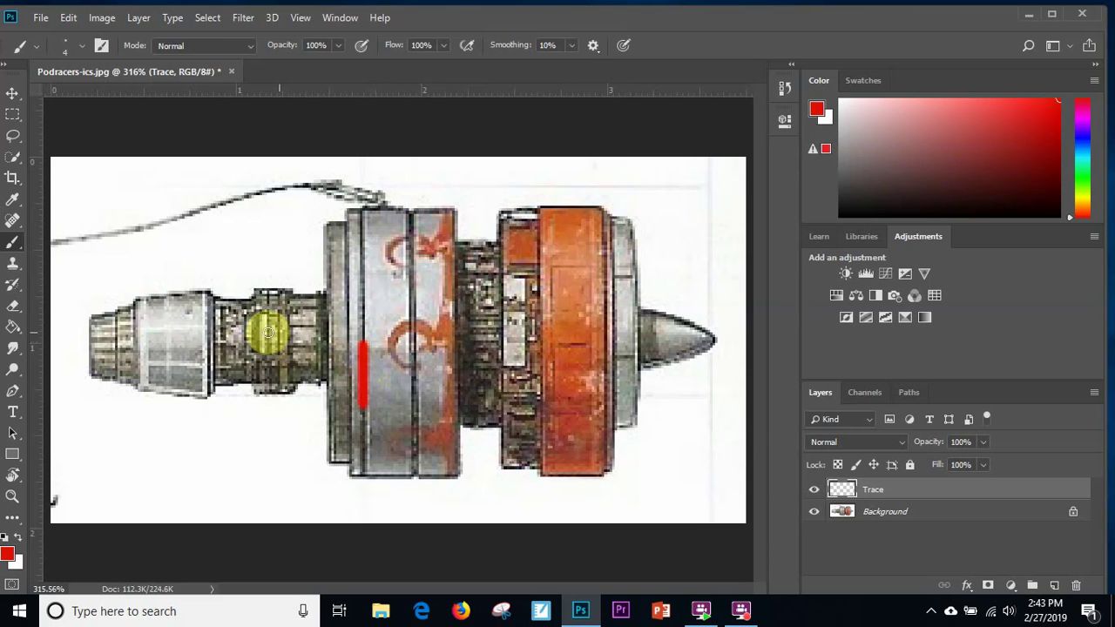
pyautogui.keyDown('shift'); pyautogui.click(91, 348); pyautogui.keyUp('shift')
pyautogui.moveTo(88, 345)
pyautogui.mouseDown()
pyautogui.moveTo(95, 319)
pyautogui.moveTo(142, 294)
pyautogui.moveTo(315, 293)
pyautogui.moveTo(325, 220)
pyautogui.moveTo(371, 207)
pyautogui.moveTo(450, 211)
pyautogui.moveTo(459, 242)
pyautogui.moveTo(473, 244)
pyautogui.moveTo(497, 237)
pyautogui.moveTo(508, 214)
pyautogui.moveTo(597, 207)
pyautogui.moveTo(629, 220)
pyautogui.moveTo(636, 258)
pyautogui.mouseUp()
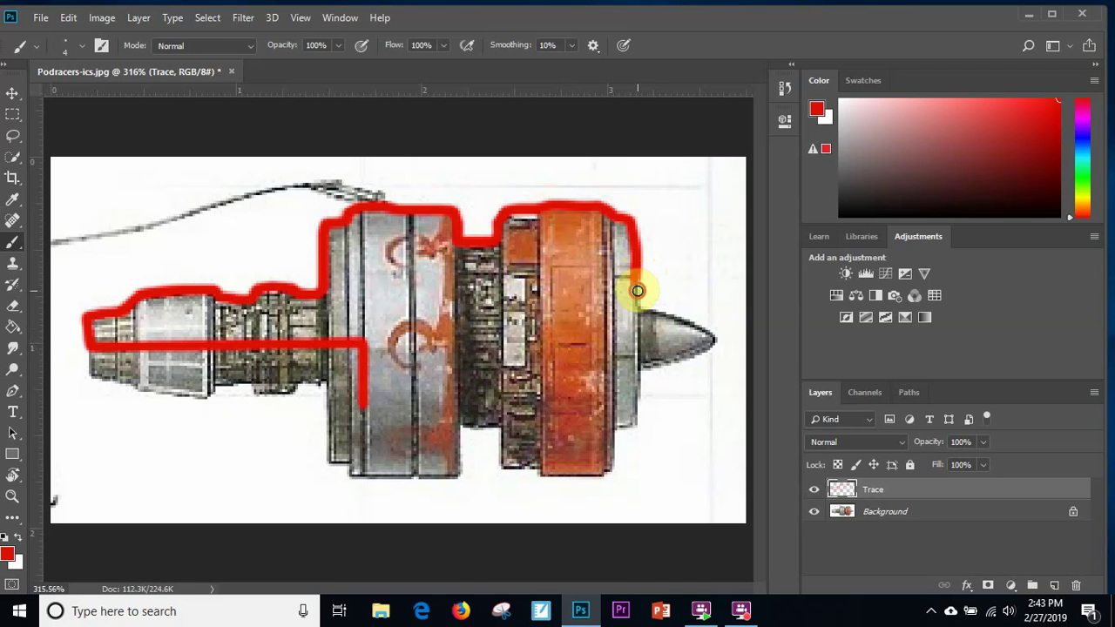
pyautogui.moveTo(638, 291)
pyautogui.mouseDown()
pyautogui.moveTo(572, 292)
pyautogui.moveTo(572, 350)
pyautogui.moveTo(576, 379)
pyautogui.moveTo(636, 404)
pyautogui.mouseUp()
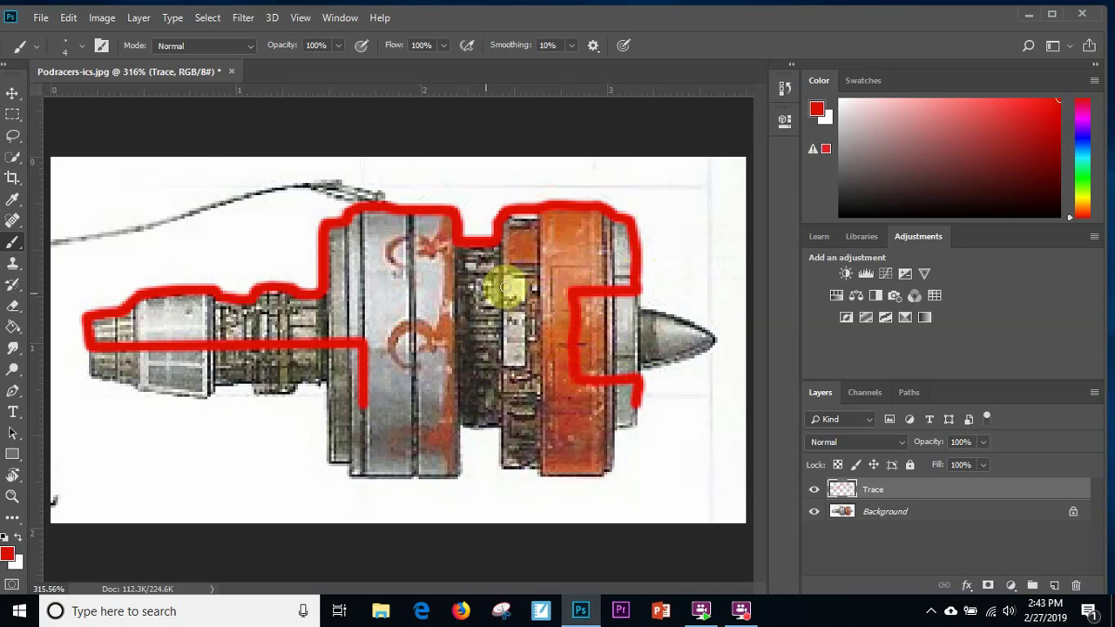
# - Save the traced image to the Desktop as the Photoshop file Podracer, keeping layers and Maximize Compatibility
pyautogui.click(41, 17)
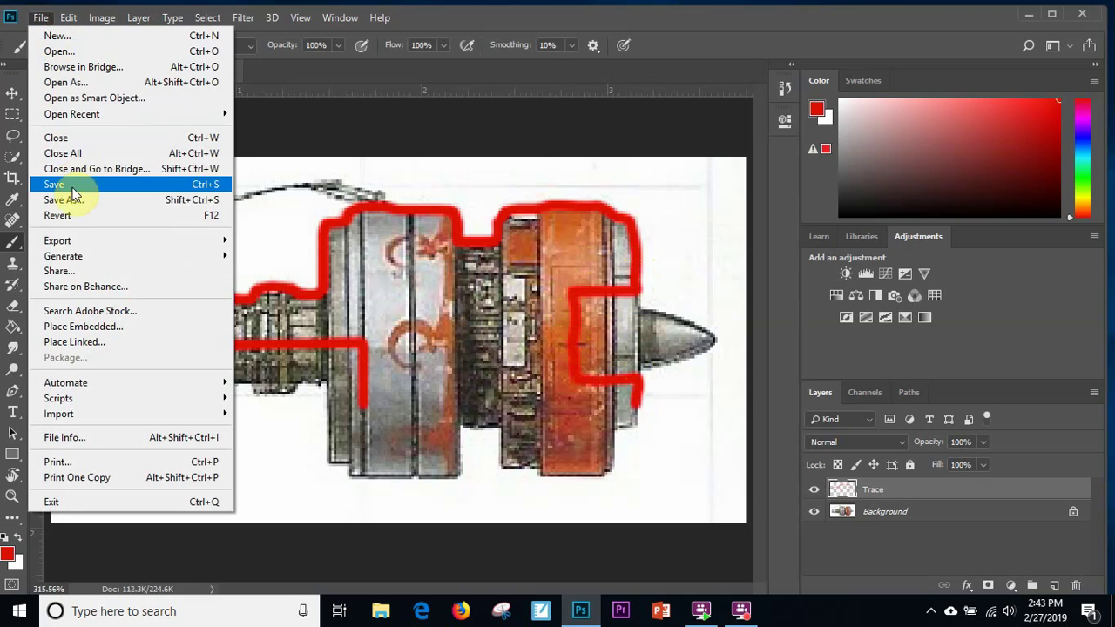
pyautogui.click(73, 199)
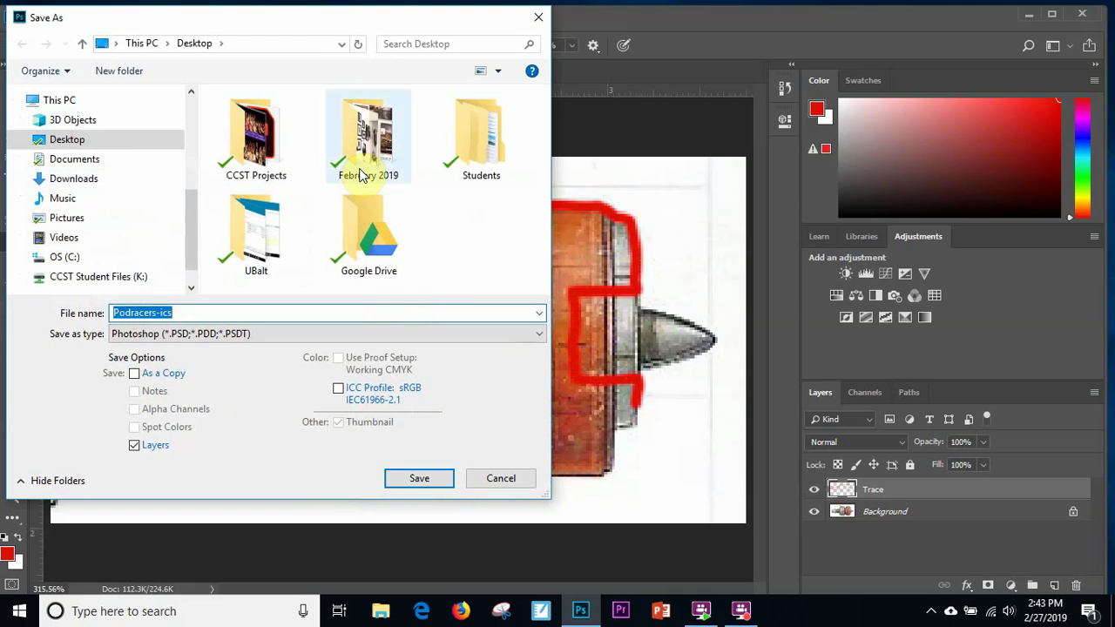
pyautogui.write('Podracer')
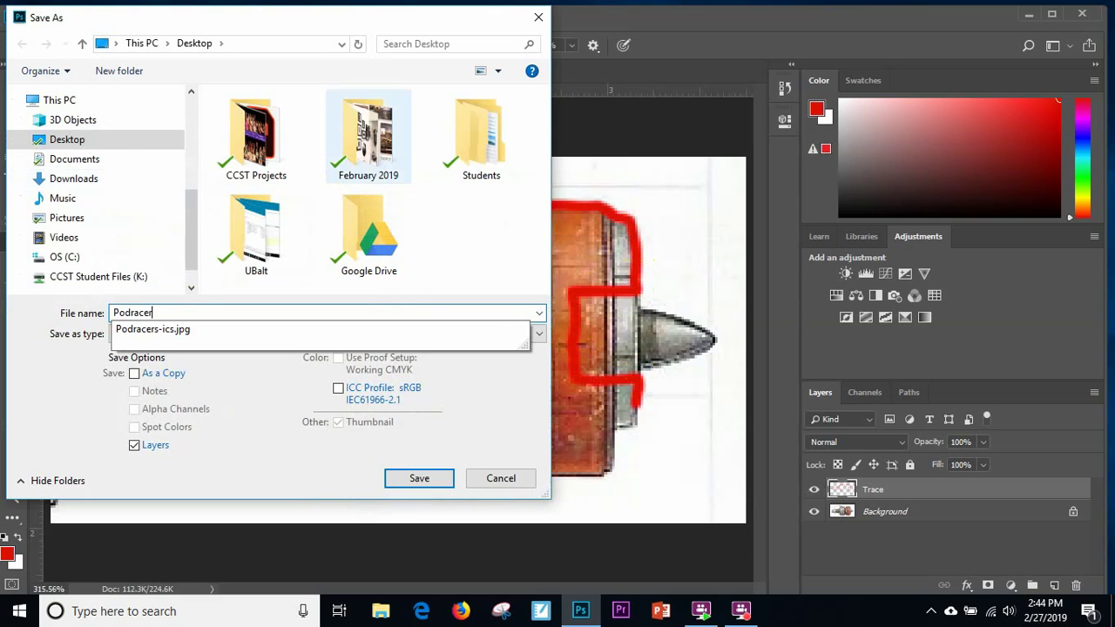
pyautogui.click(33, 375)
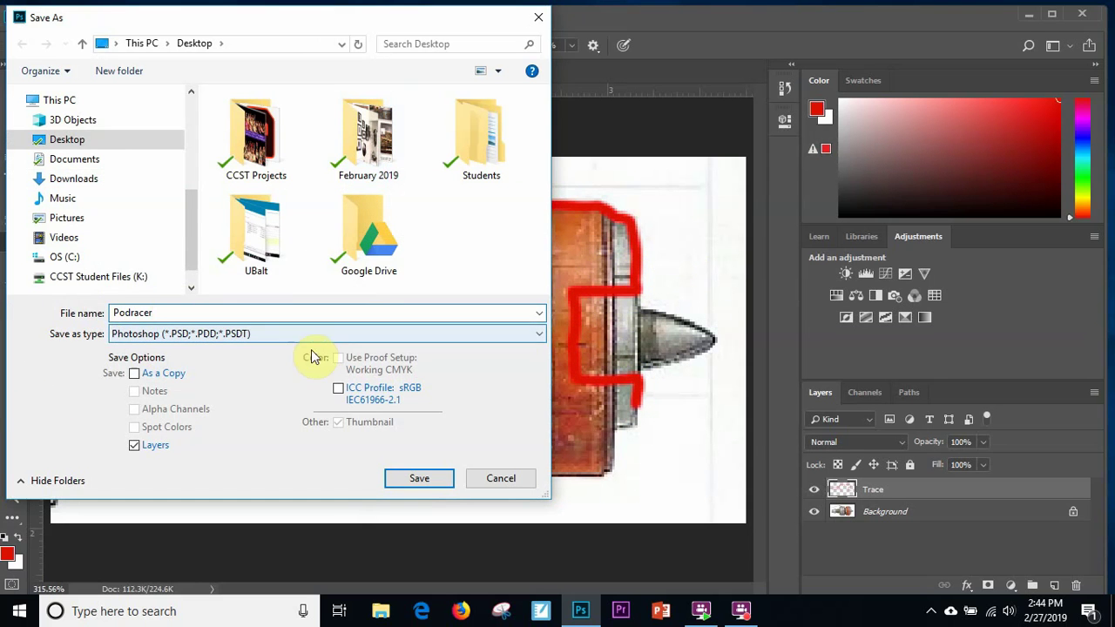
pyautogui.click(411, 477)
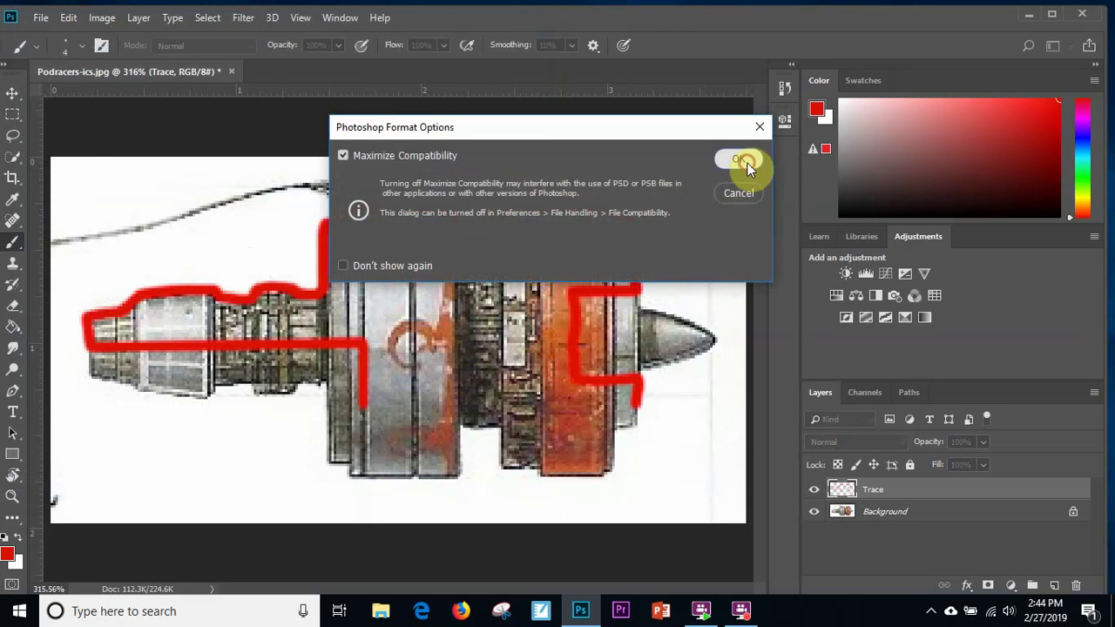
pyautogui.click(745, 161)
# - Save a PNG copy named Podracer to the Desktop and minimize Photoshop
pyautogui.click(43, 17)
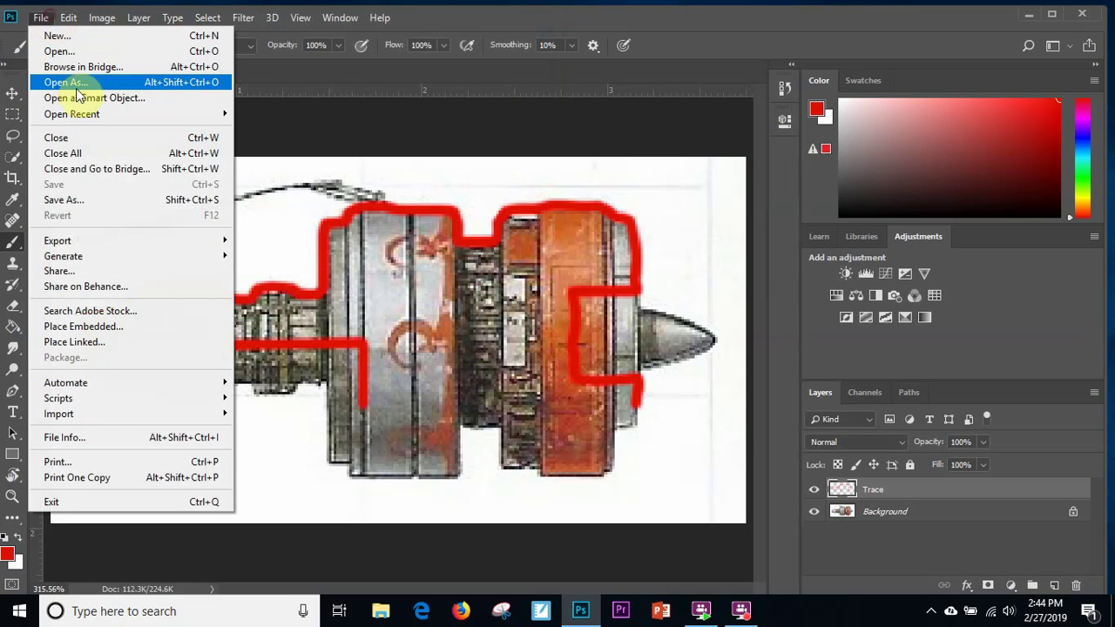
pyautogui.click(87, 199)
pyautogui.click(353, 336)
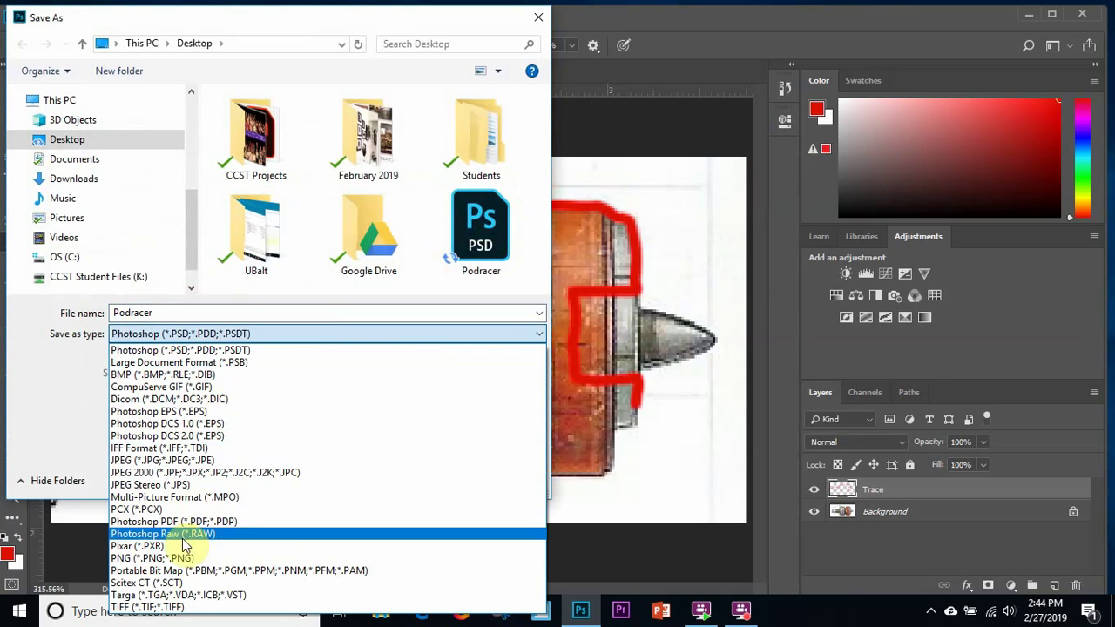
pyautogui.click(185, 559)
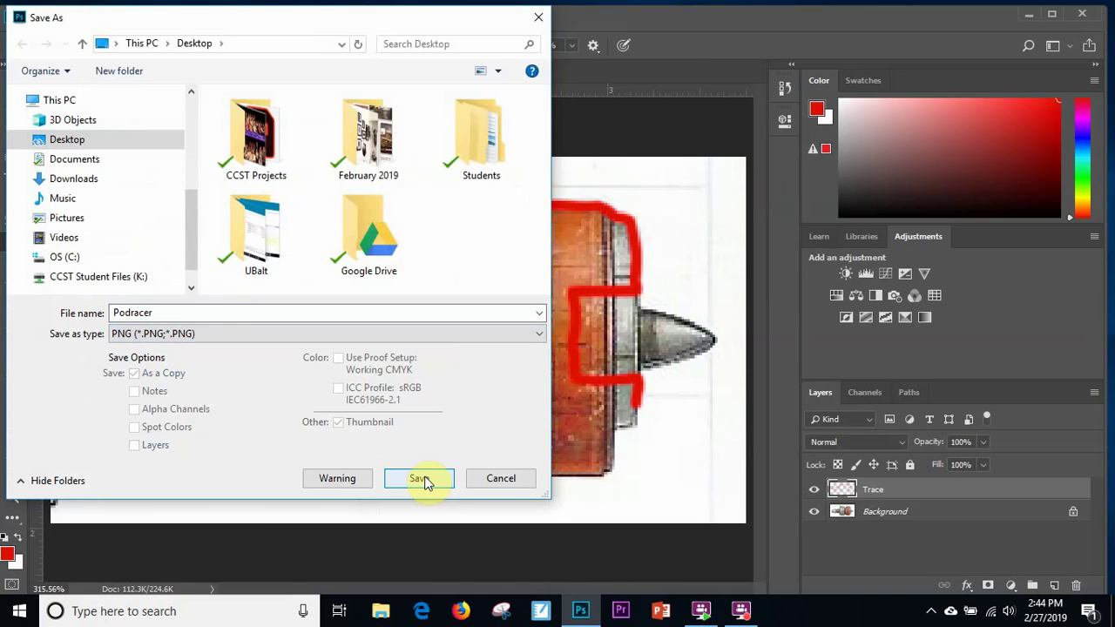
pyautogui.click(427, 484)
pyautogui.click(633, 168)
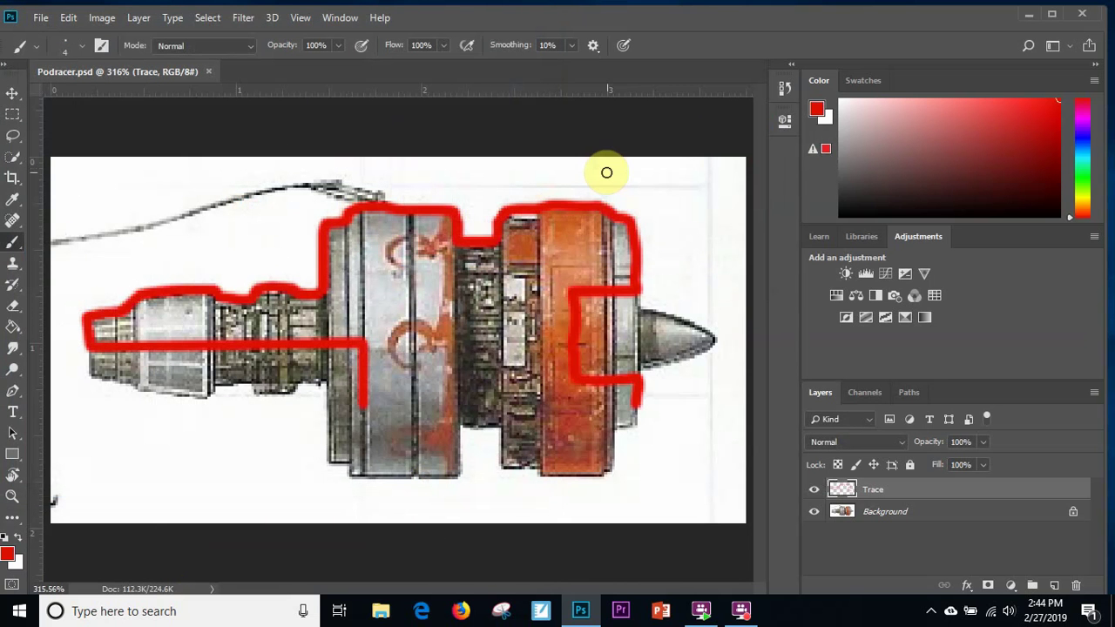
pyautogui.click(1034, 17)
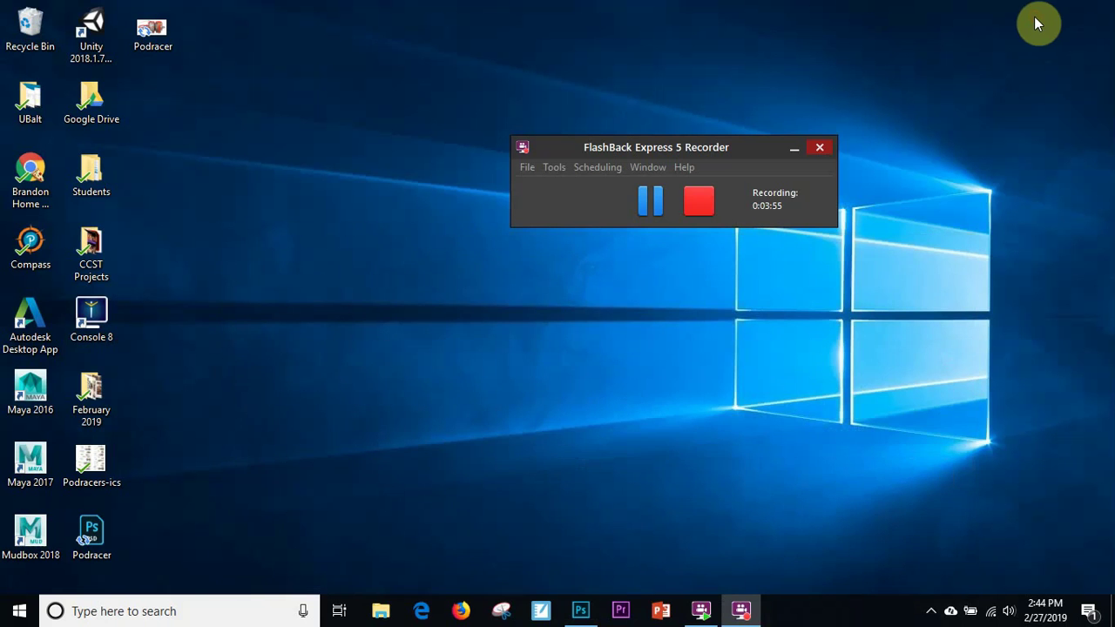
pyautogui.click(653, 201)
pyautogui.click(654, 203)
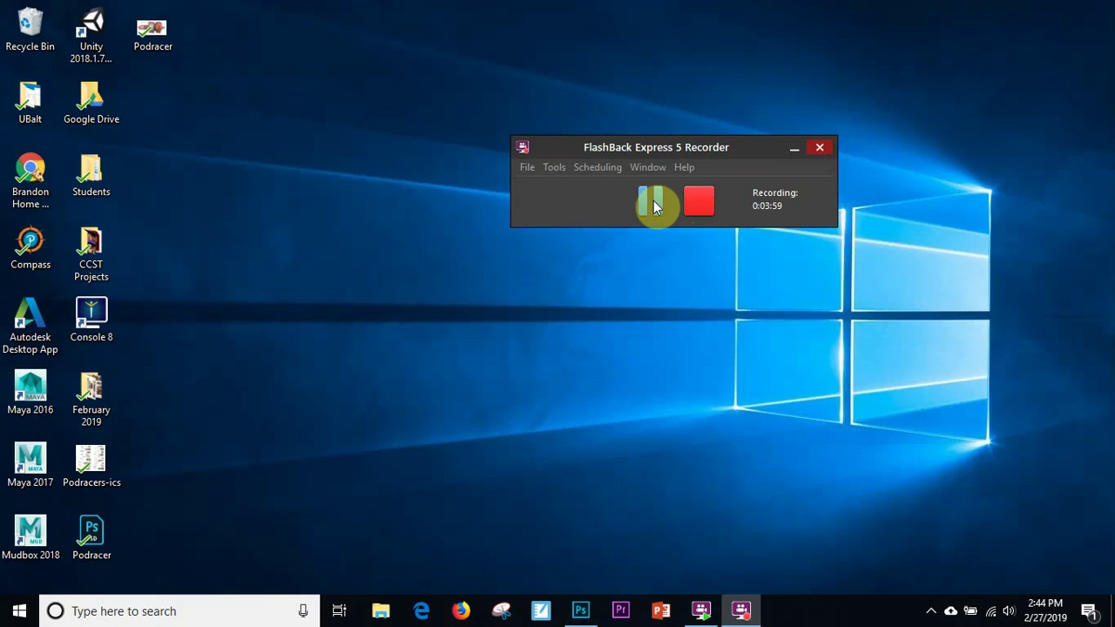